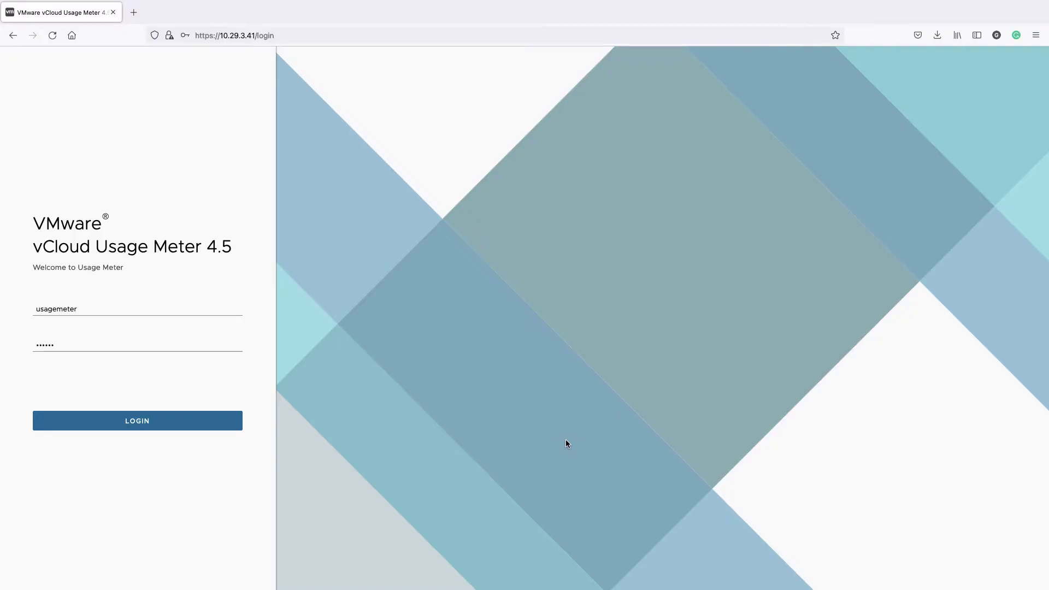
Step: Log in to Usage Meter to reach the vCenter product page listing two OK endpoints
left_click(151, 422)
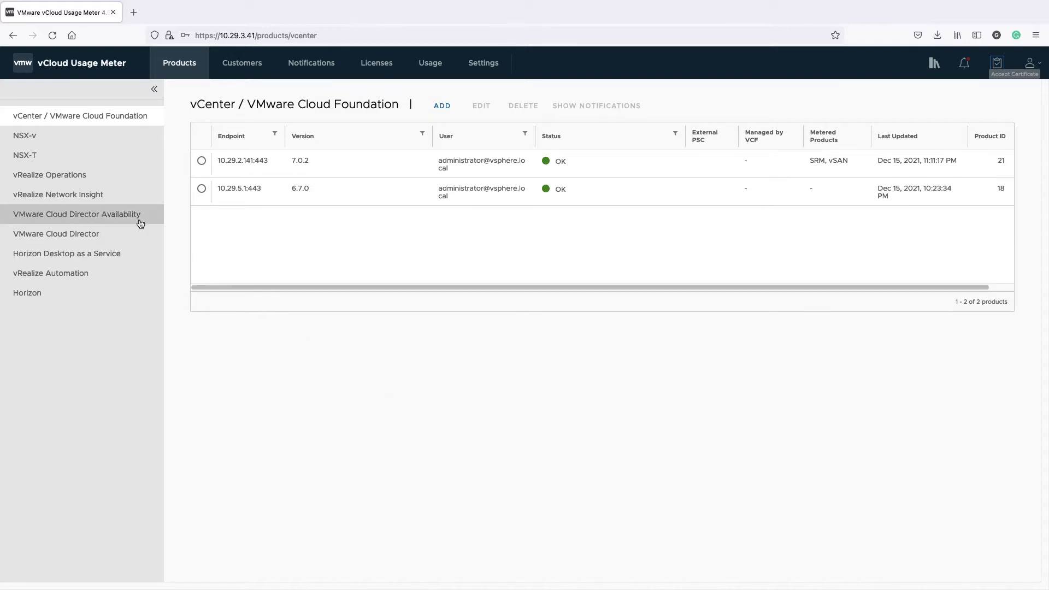
Step: Add vRealize Operations endpoint 10.29.0.159 with the admin username and its password
left_click(90, 181)
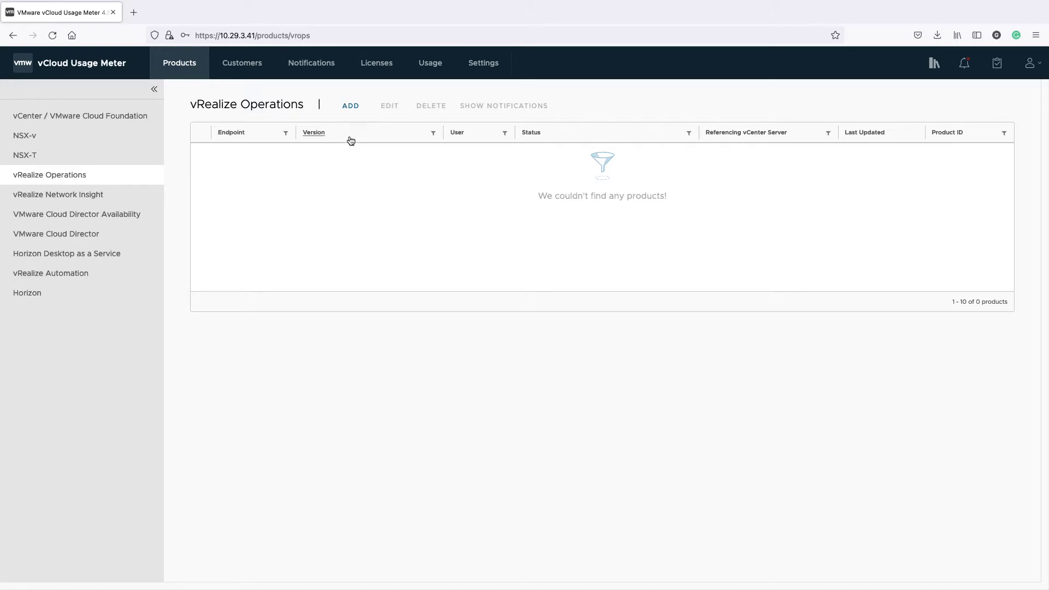
left_click(350, 105)
type("10.29.")
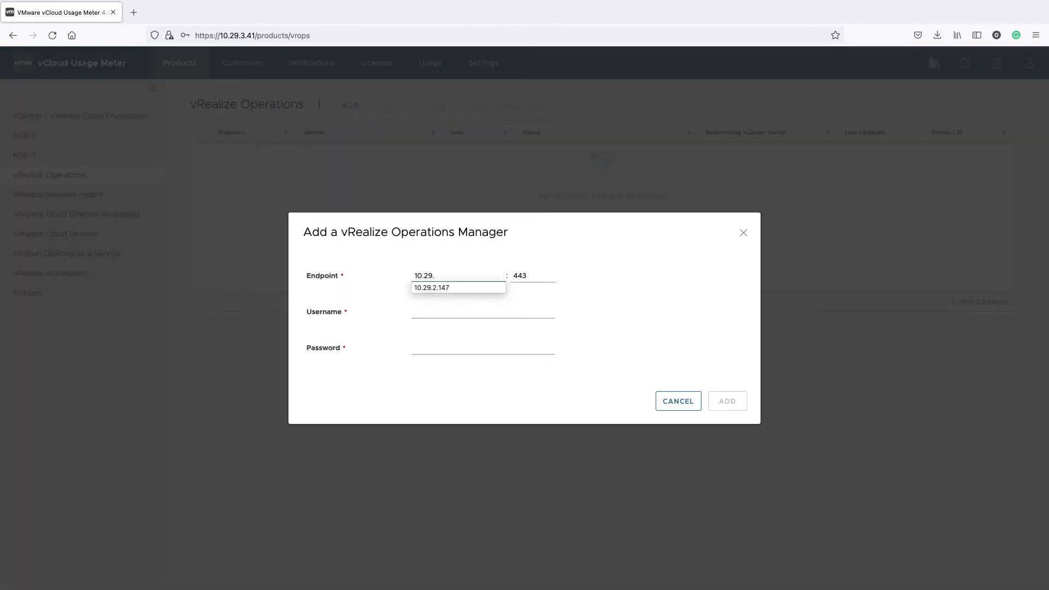
type("0.159")
key("Tab")
type("admin")
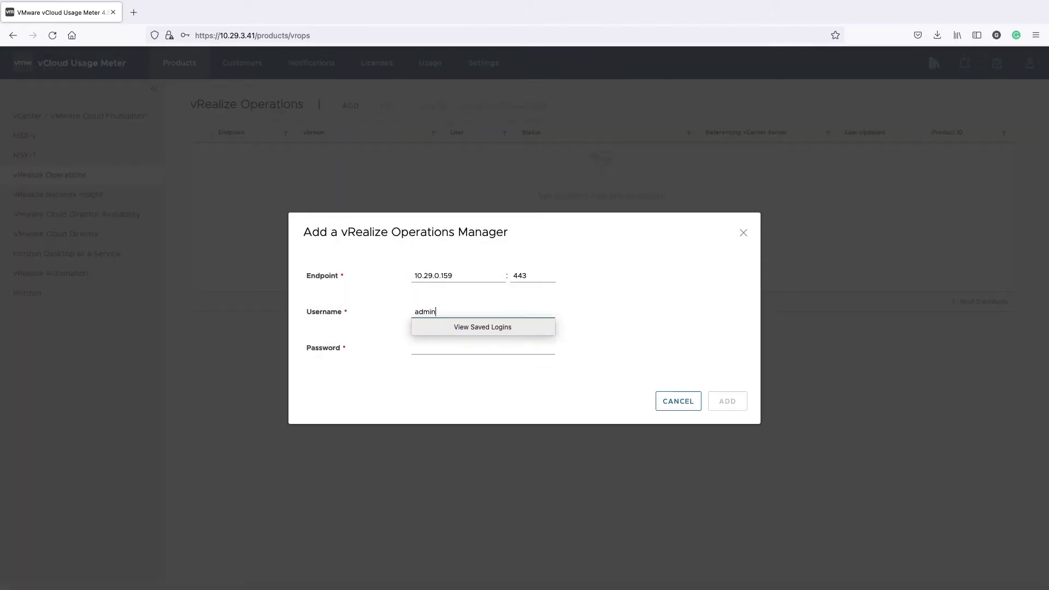
key("Tab")
type("VMware1!")
left_click(724, 407)
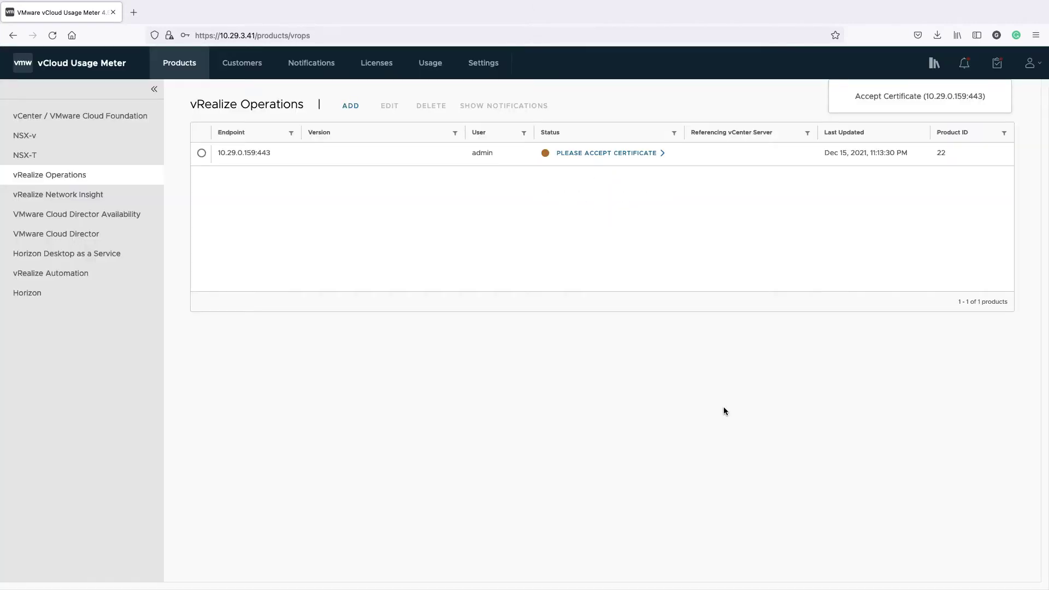
Step: Accept the pending certificate for 10.29.0.159:443 and dismiss the certificate notice
left_click(607, 155)
left_click(611, 174)
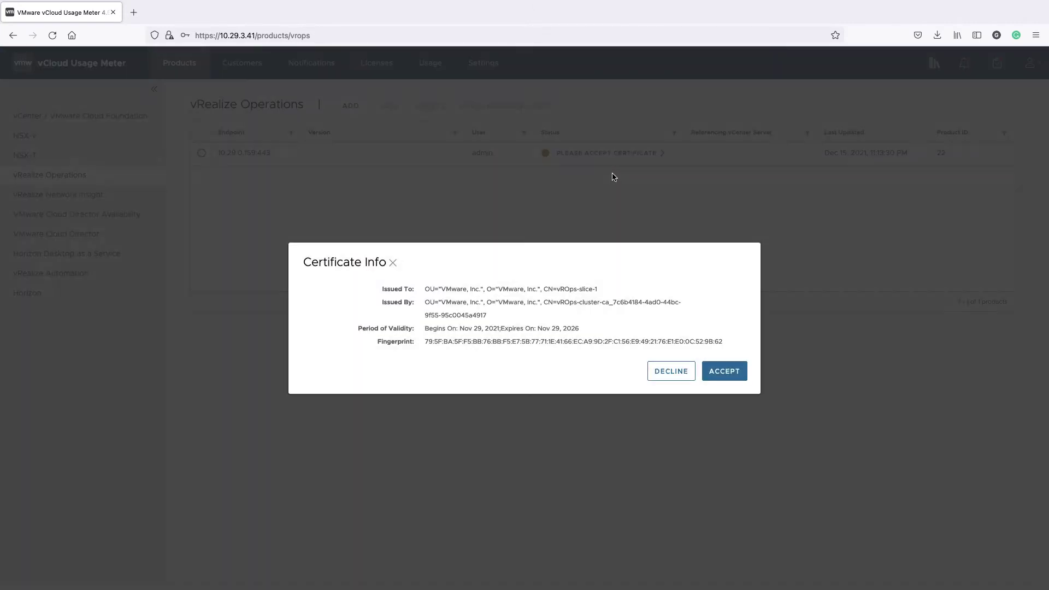
left_click(720, 372)
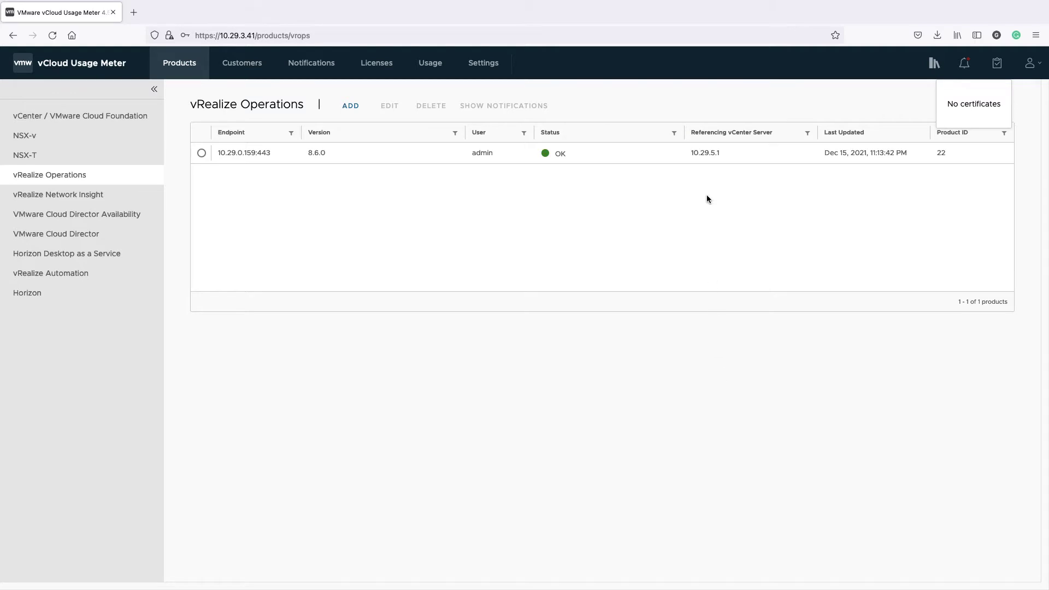
left_click_drag(722, 153, 701, 153)
left_click(694, 237)
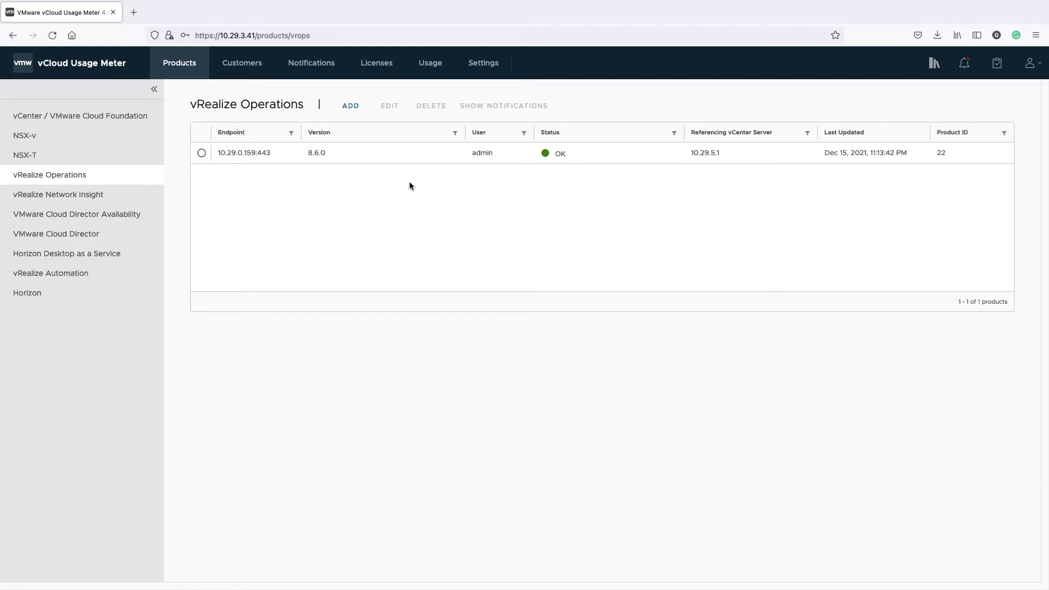
Step: Check the vCenter list, then inspect J7 (vsanFlnt 1049) and E7 (vSAN License) in the cluster-history report
left_click(140, 117)
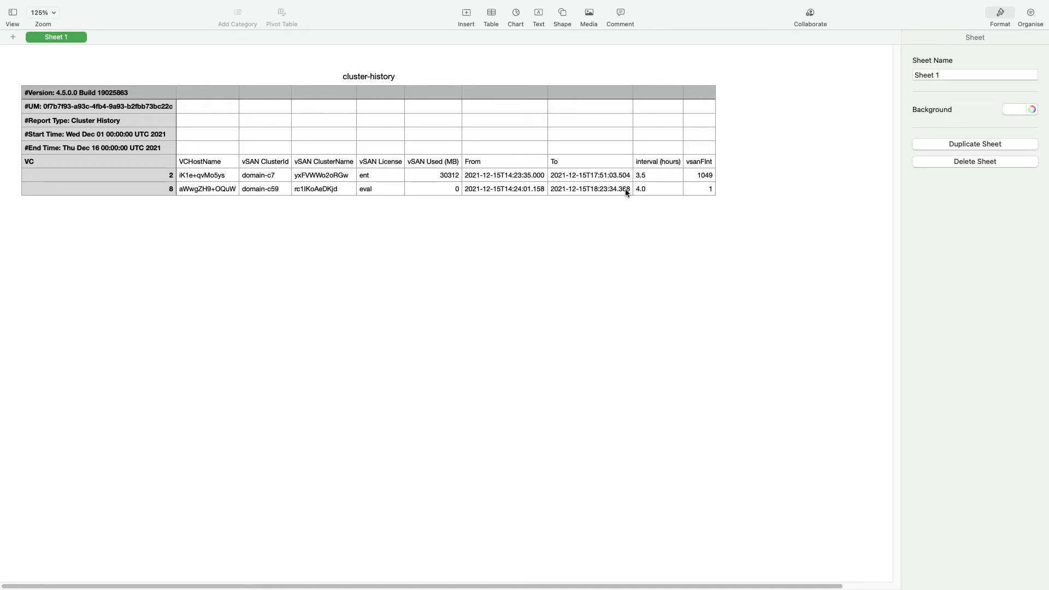
left_click(701, 177)
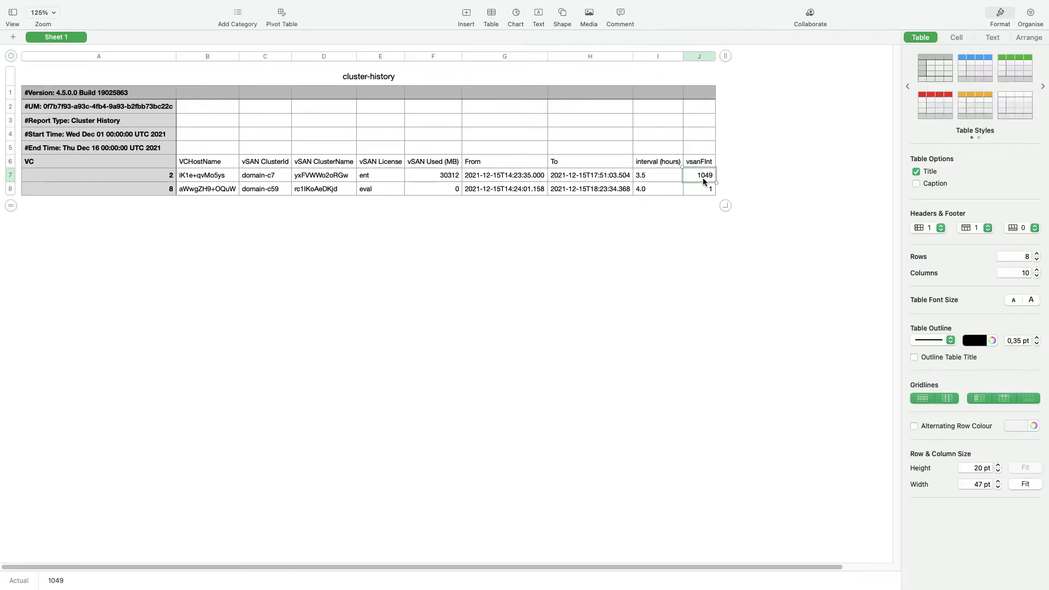
left_click(366, 180)
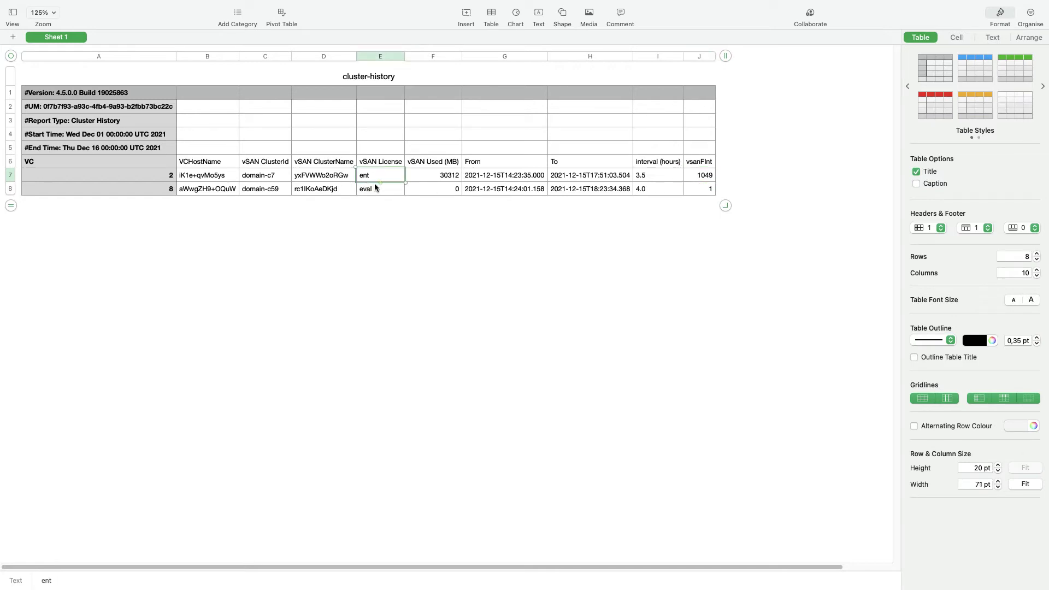
left_click(610, 365)
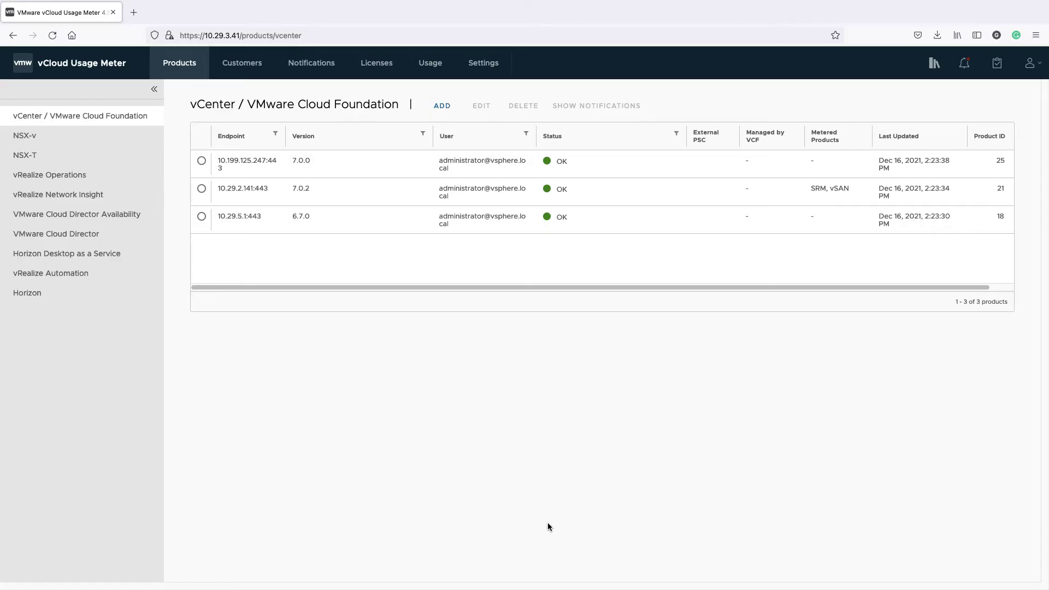
Step: Open the NSX-T list, then inspect the Instance UUID in F871 and NsxFlnt in S871
left_click(62, 160)
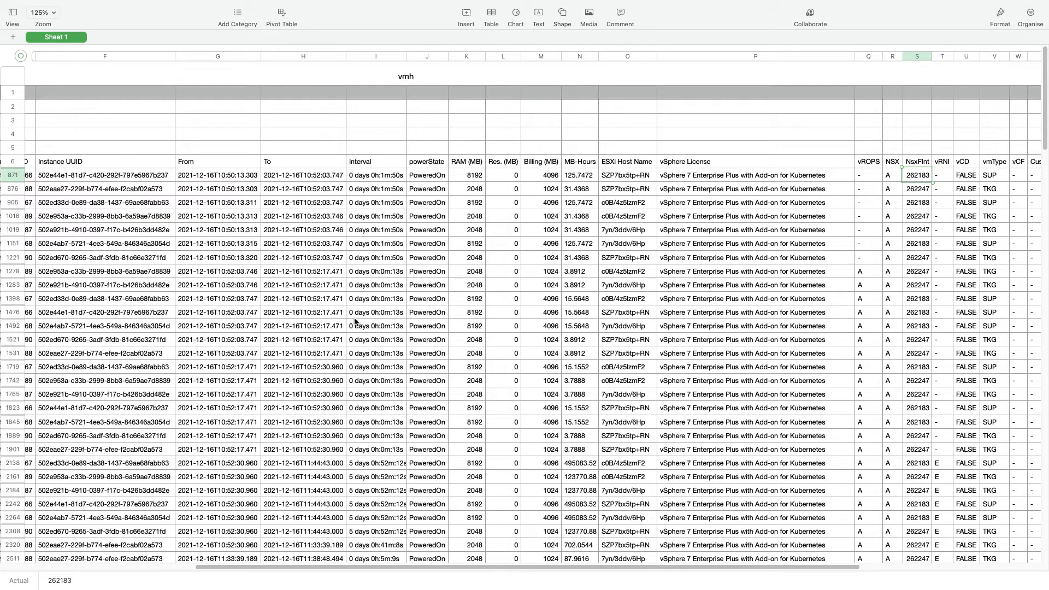
left_click(121, 179)
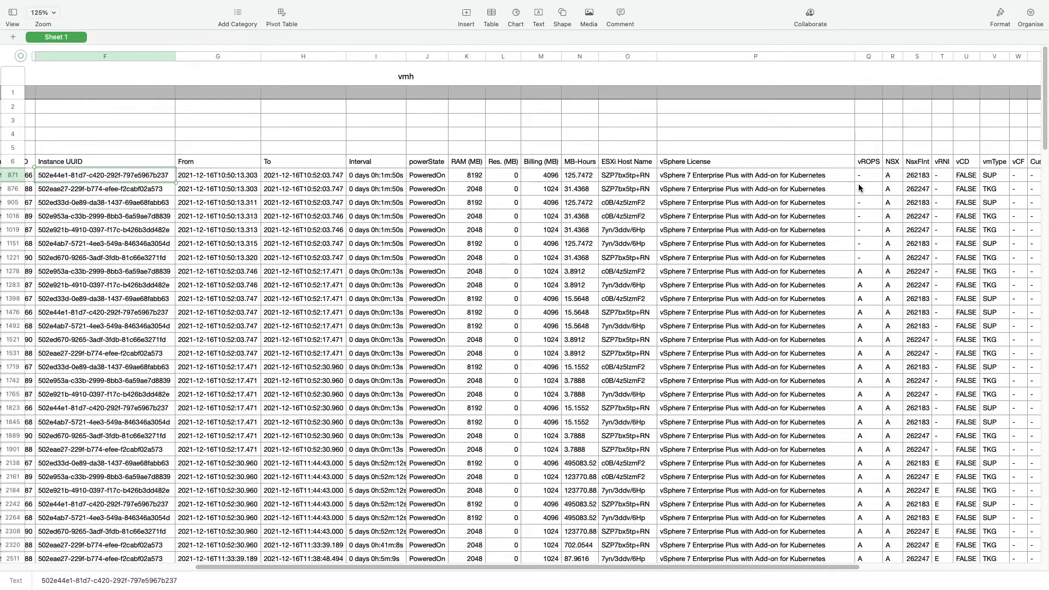
left_click(916, 178)
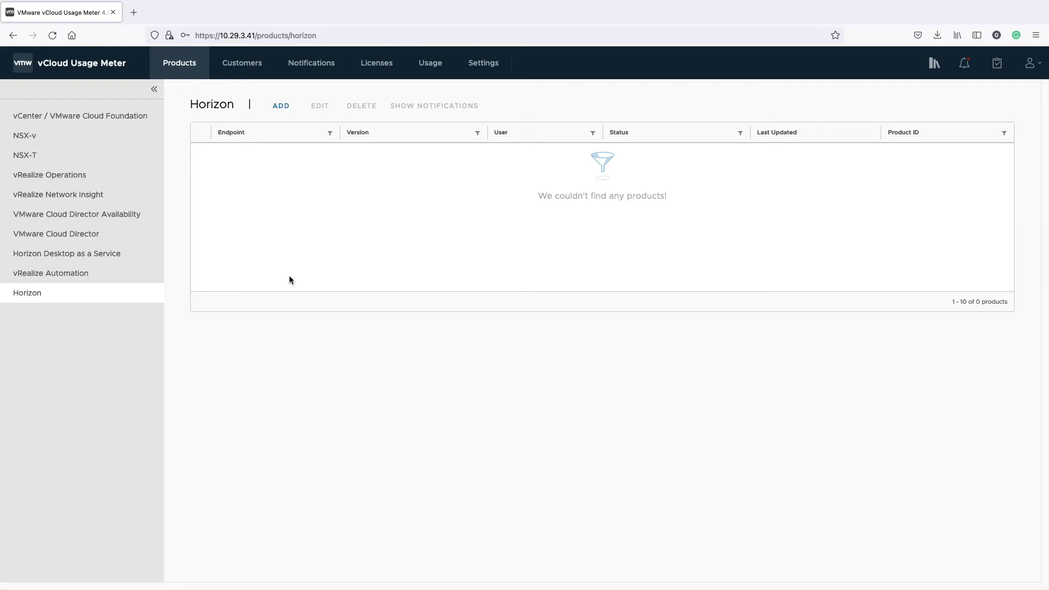
Step: Add Horizon endpoint 10.157.124.61 with user administrator, its password, and domain POD07
left_click(281, 105)
left_click(410, 258)
type("10.157.")
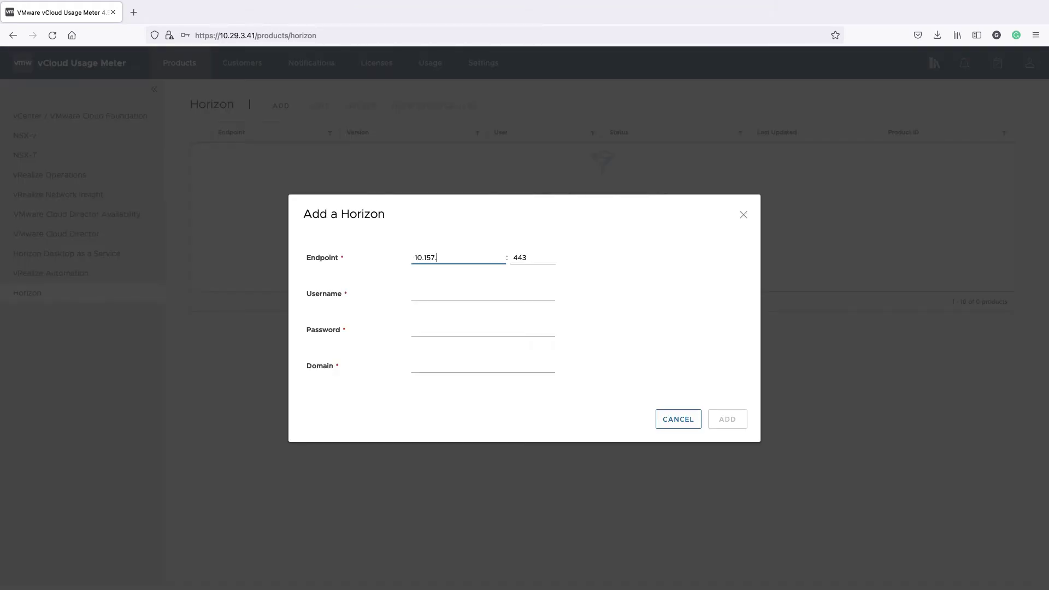
type("124.61")
left_click(427, 295)
type("administrator")
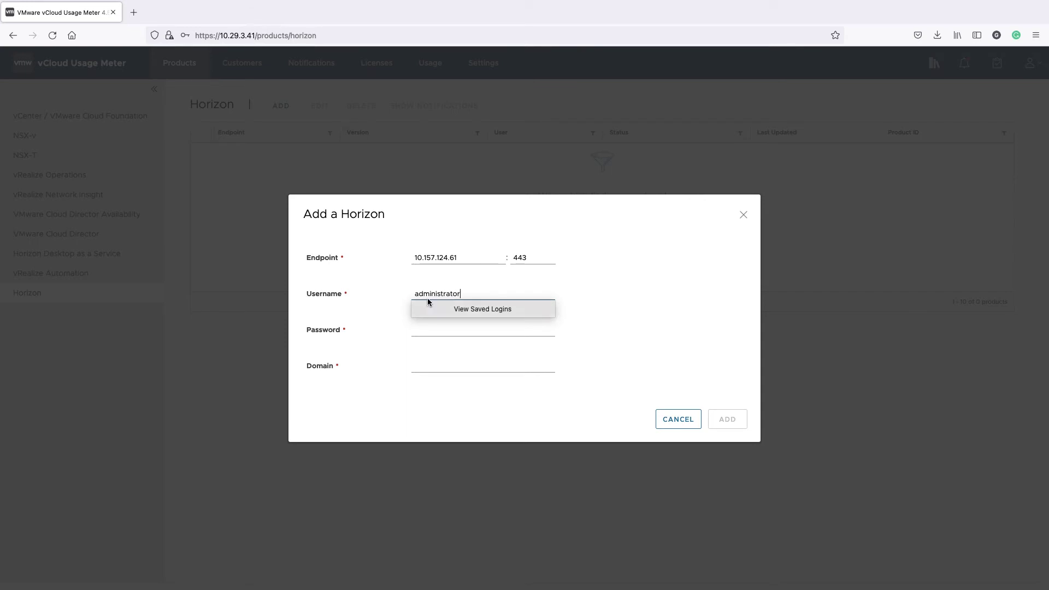
left_click(432, 333)
type("*******")
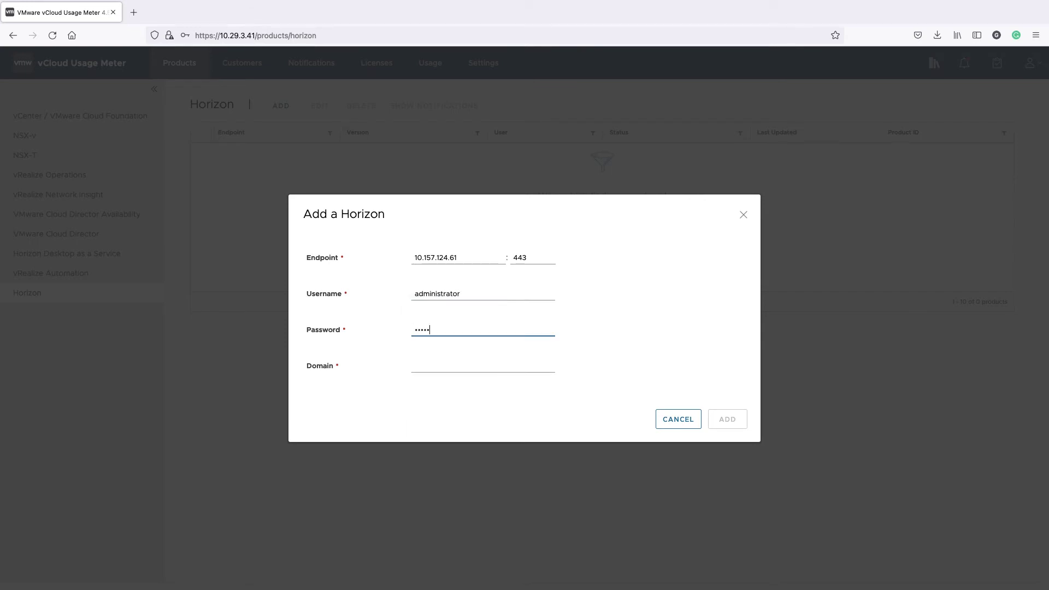
left_click(431, 367)
type("POD07")
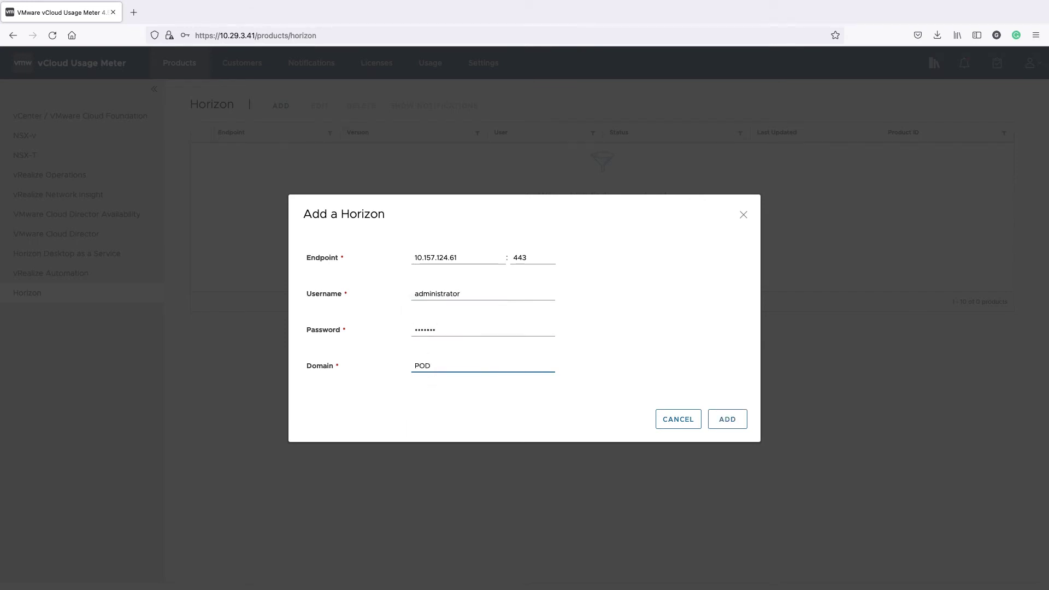
left_click(729, 421)
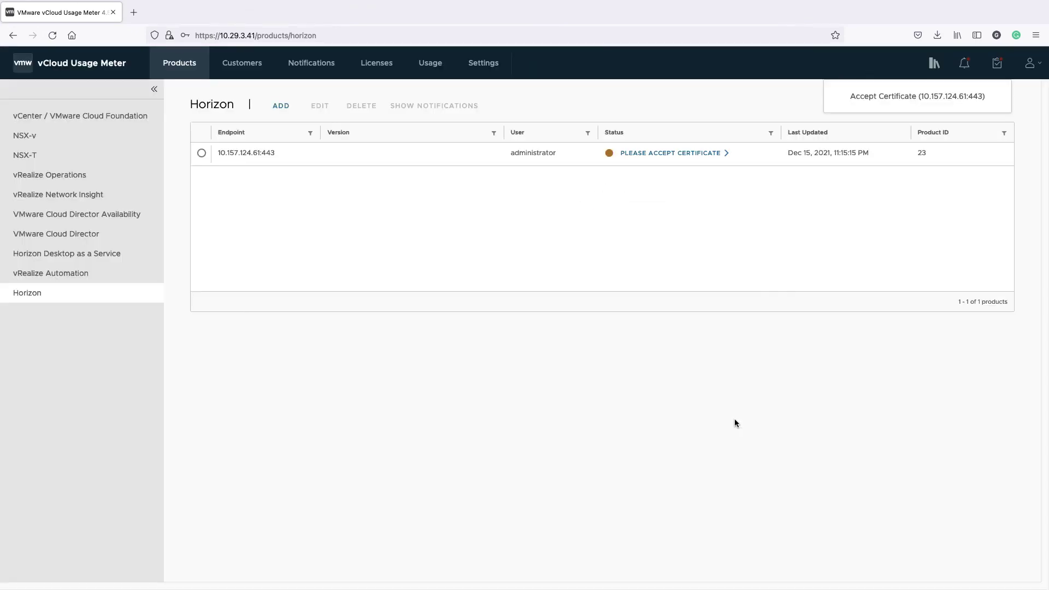
Step: Accept the pending certificate for 10.157.124.61:443
left_click(682, 156)
left_click(683, 174)
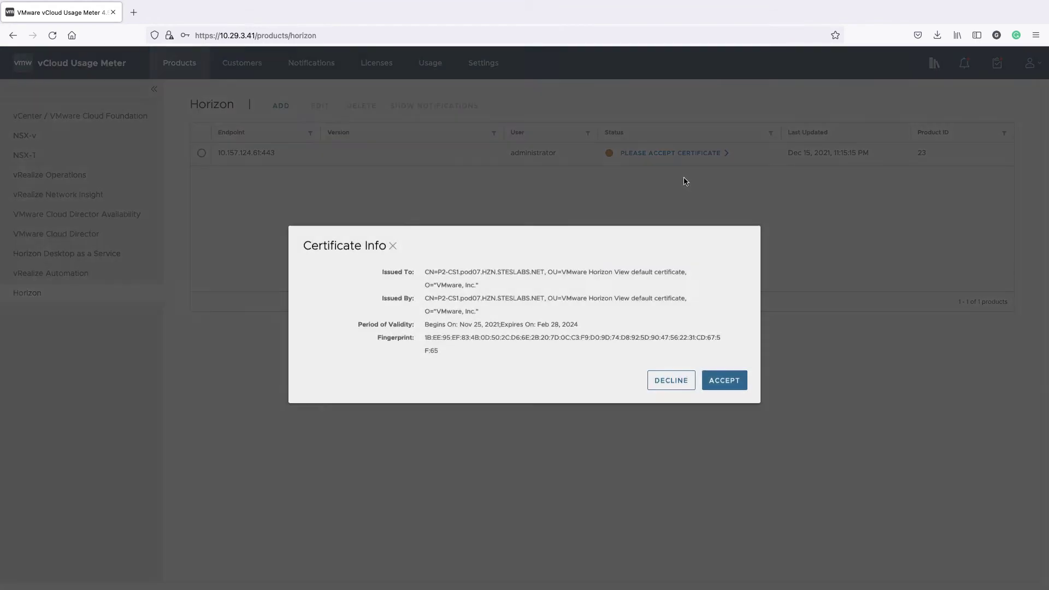
left_click(728, 386)
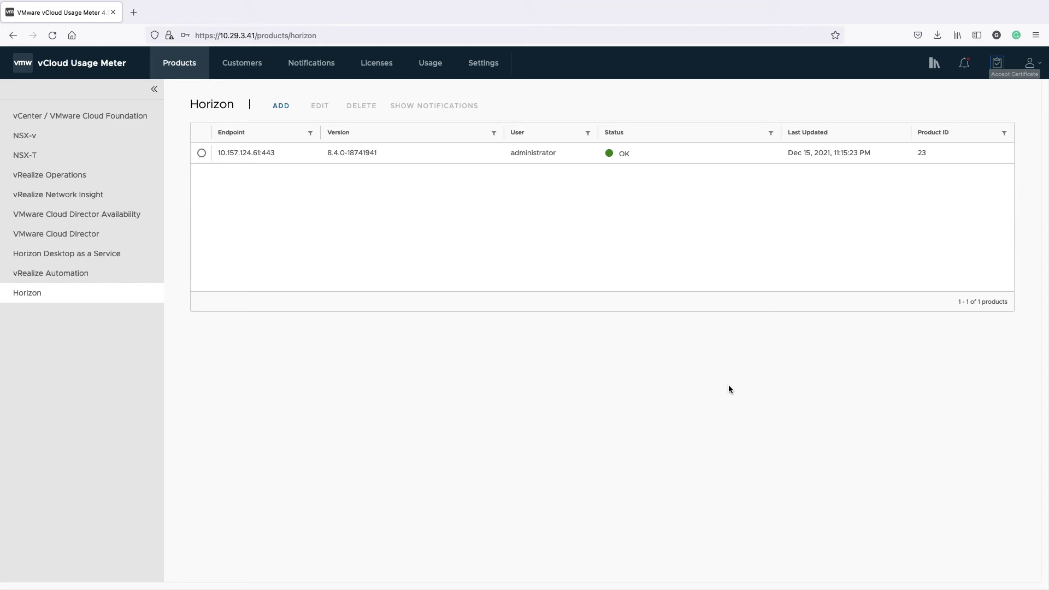
Step: In Settings > Data Hashing, set the hashing level to Hashed
left_click(492, 64)
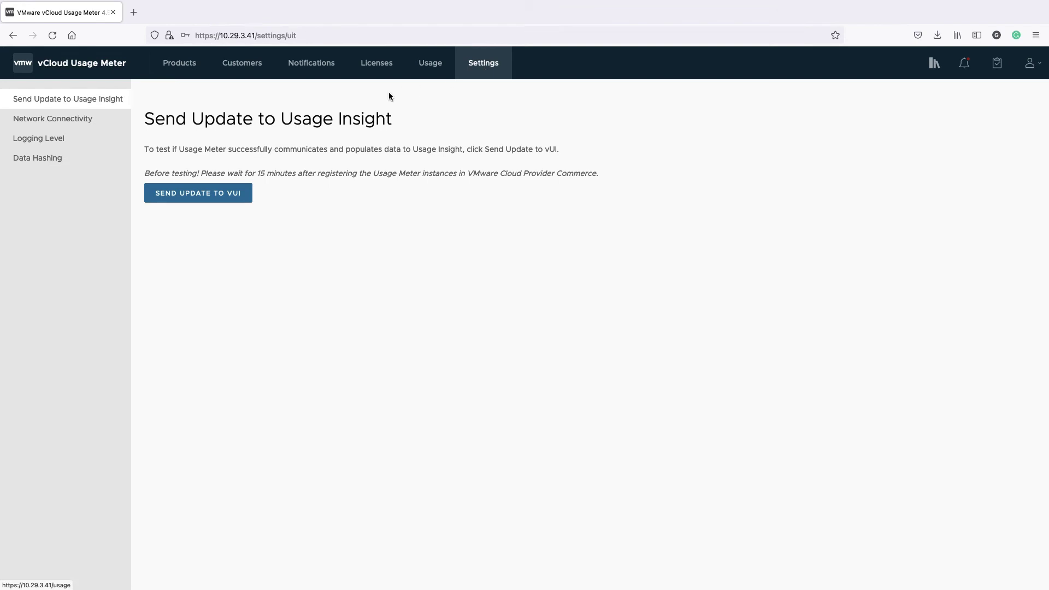
left_click(82, 157)
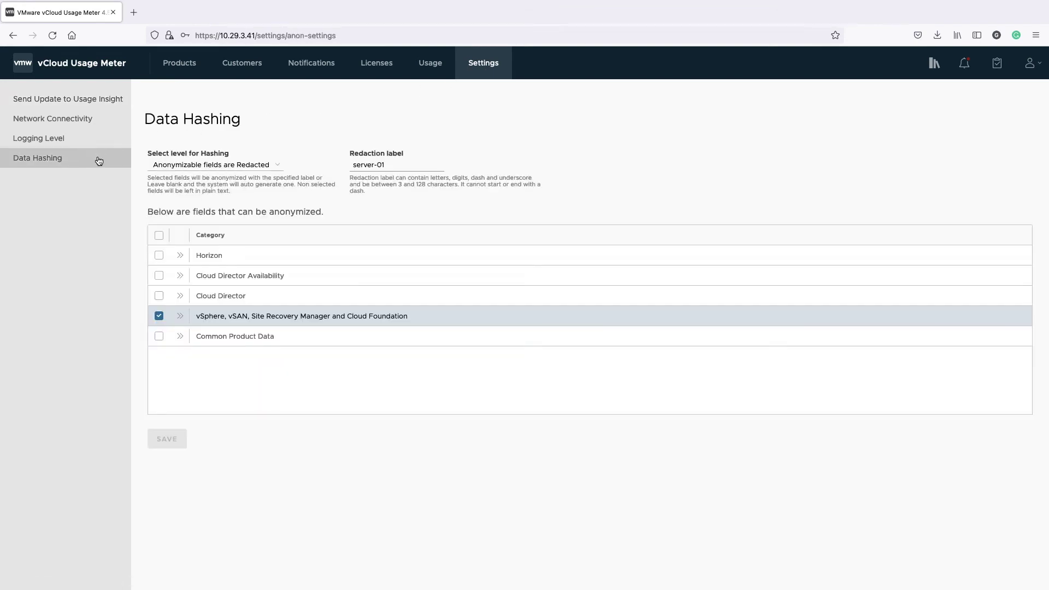
left_click(278, 164)
left_click(275, 154)
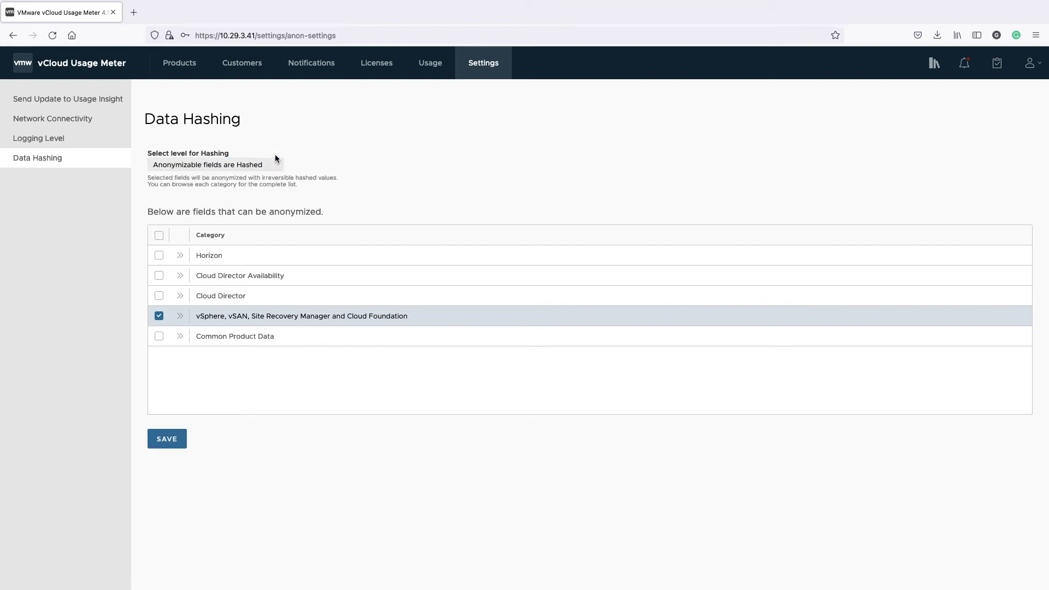
Step: Expand every category and mark only vcHosts for anonymizing under Common Product Data
left_click(180, 255)
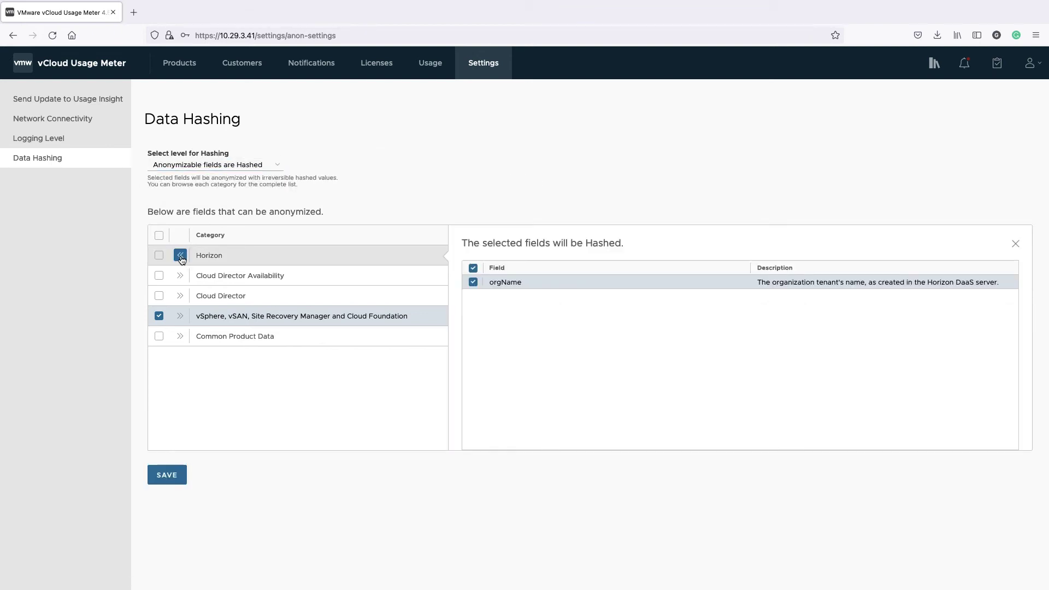
left_click(180, 276)
left_click(180, 296)
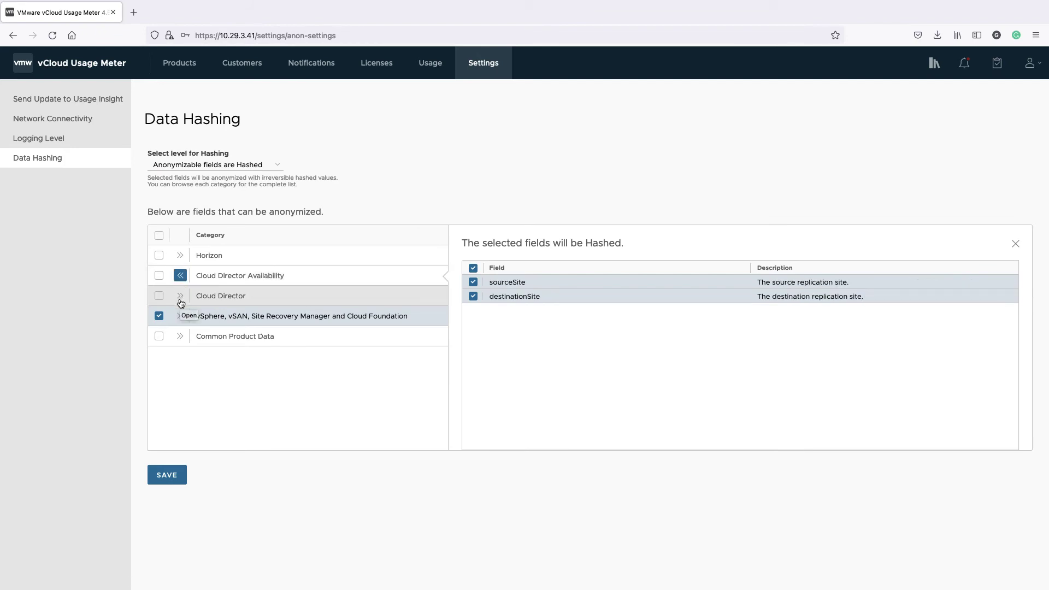
left_click(179, 317)
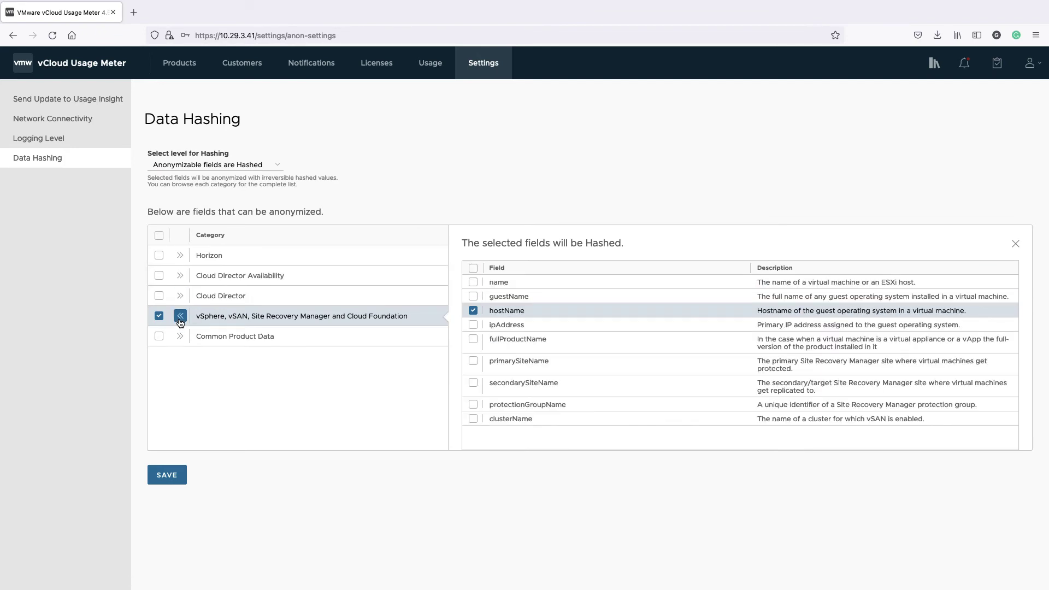
left_click(181, 337)
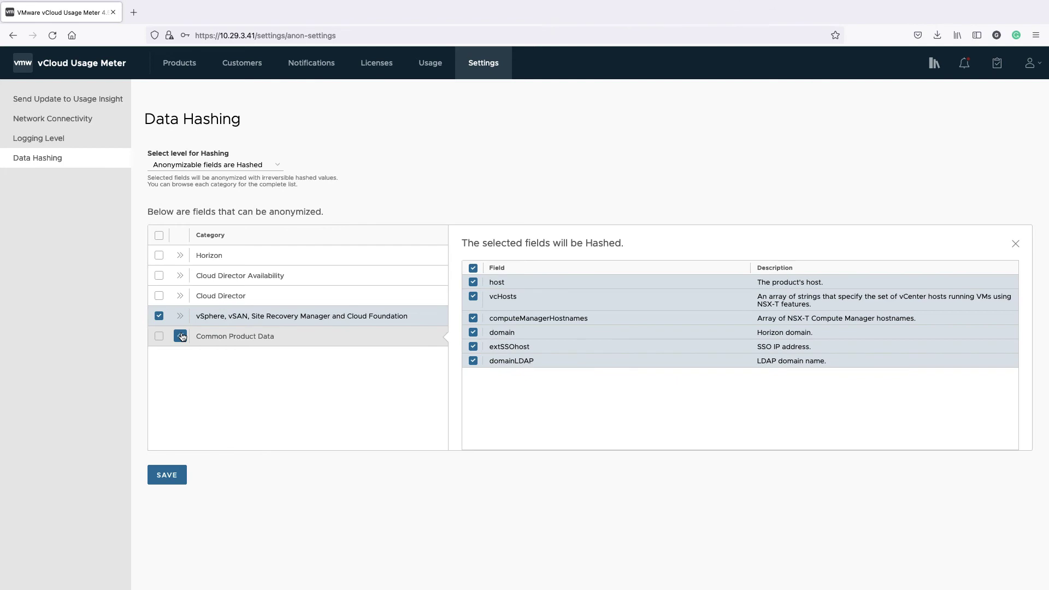
left_click(473, 268)
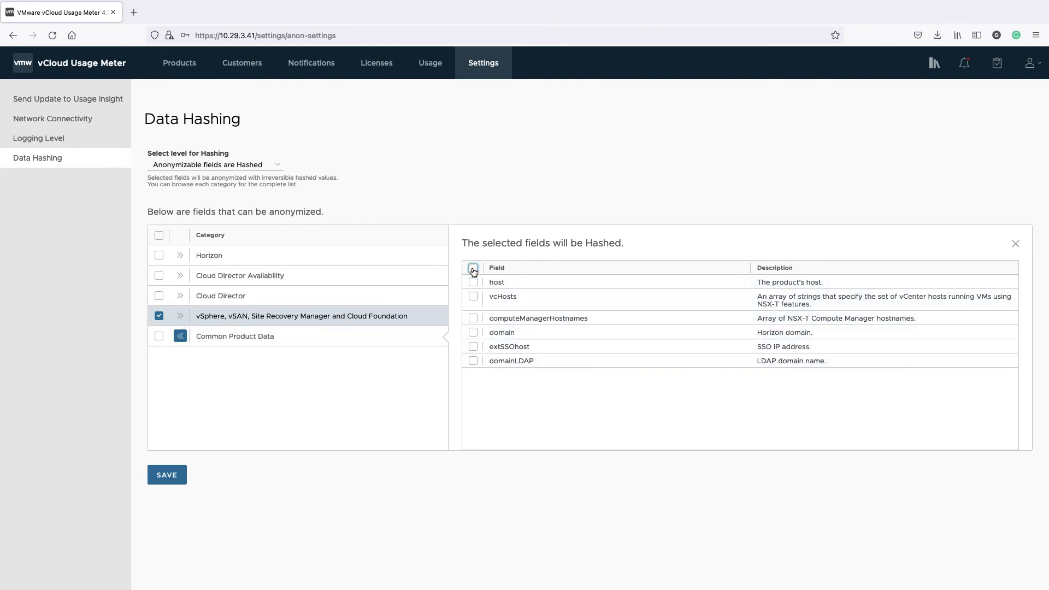
left_click(473, 297)
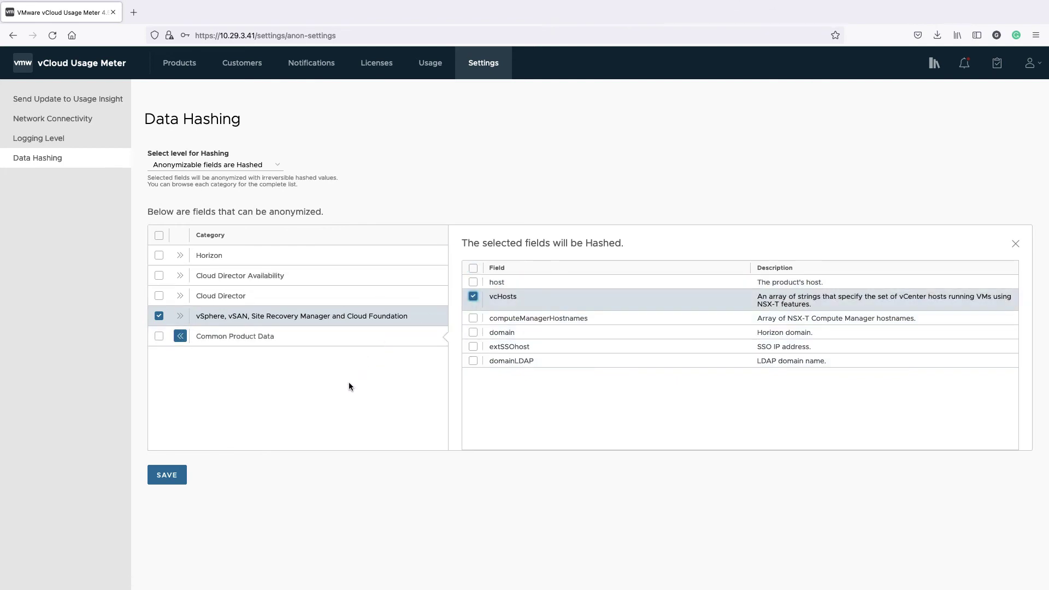
Step: Switch the level to Redacted and review the vSphere fields, keeping hostName marked
left_click(277, 165)
left_click(207, 174)
left_click_drag(386, 164, 336, 172)
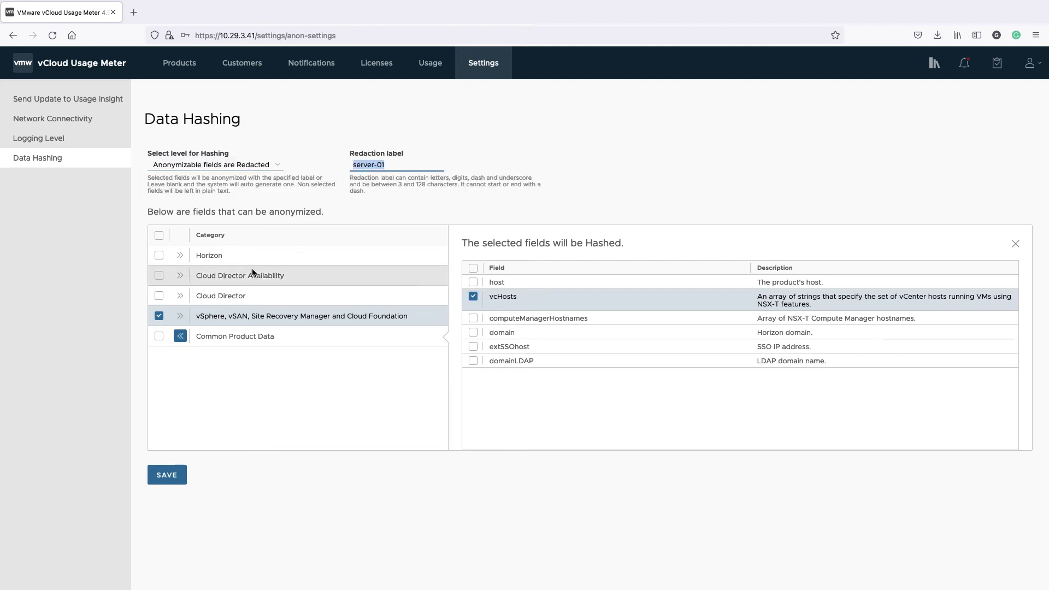
left_click(180, 336)
left_click(180, 316)
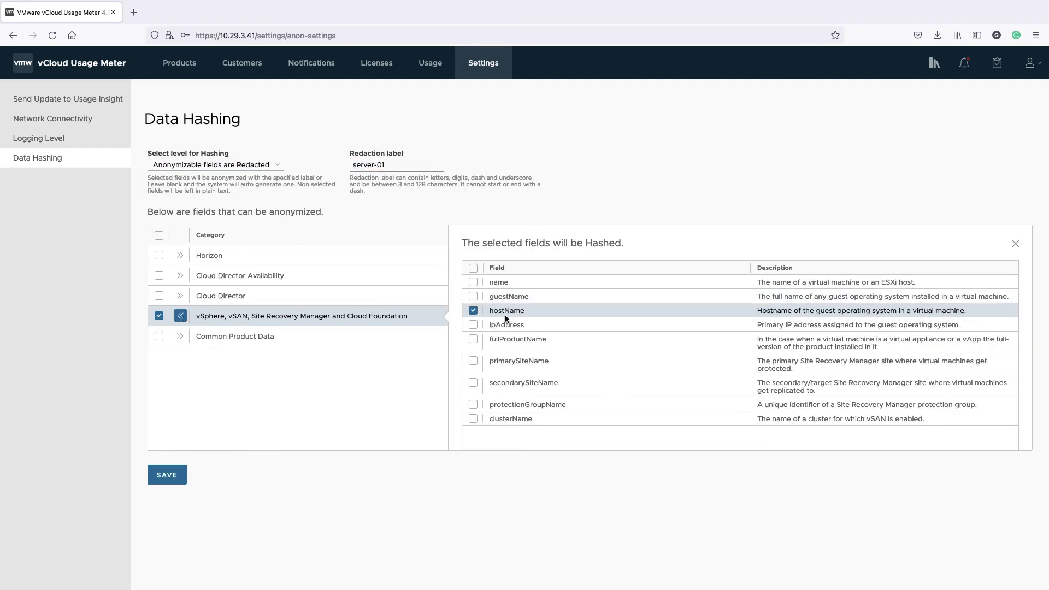
left_click(473, 312)
left_click(473, 312)
left_click_drag(405, 167, 334, 171)
left_click(334, 387)
Step: Set the hashing level to No Hashing
left_click(278, 166)
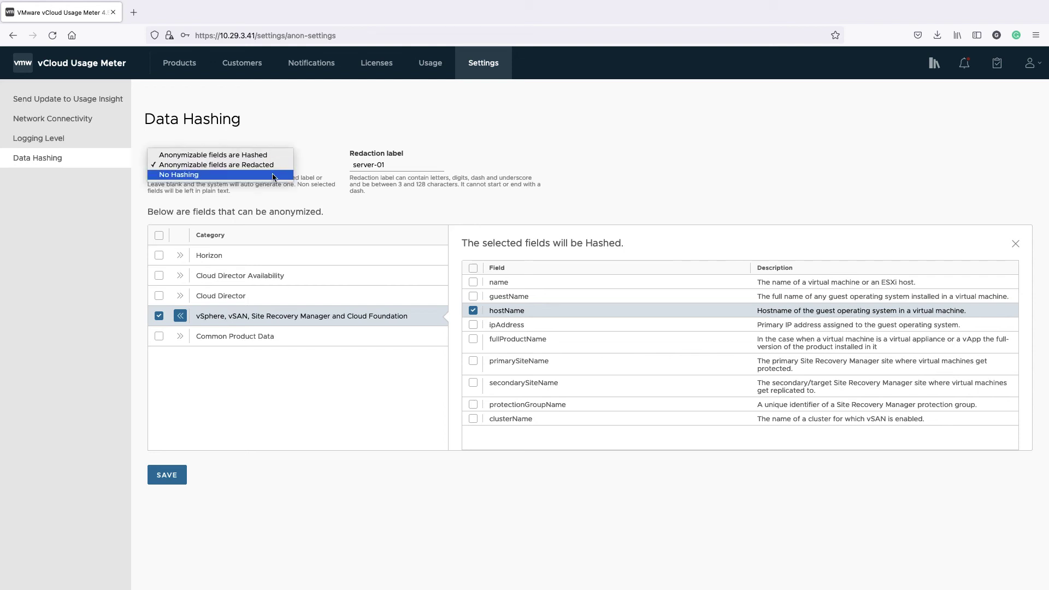
left_click(273, 174)
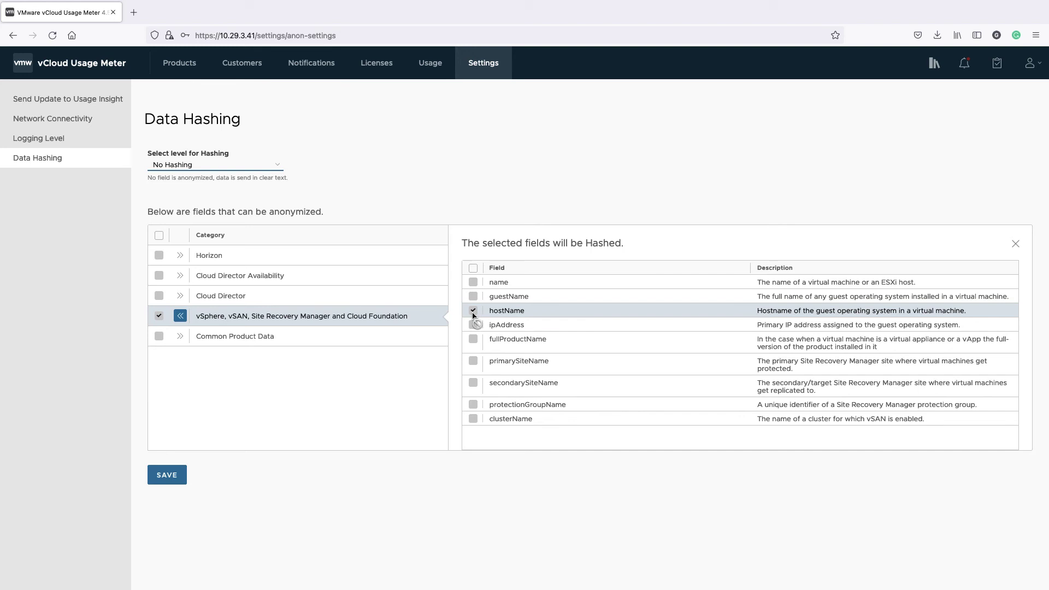
left_click(286, 416)
Step: Log in to the appliance management console (VAMI) as root without saving the login
left_click(1032, 62)
left_click(1003, 111)
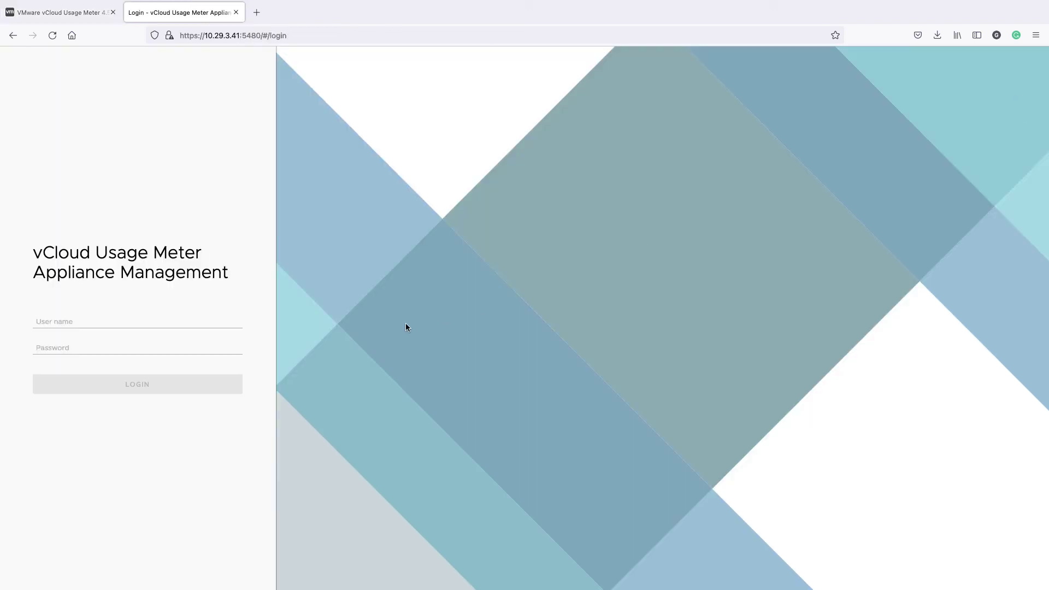
left_click(162, 323)
left_click(113, 332)
left_click(113, 346)
type("••")
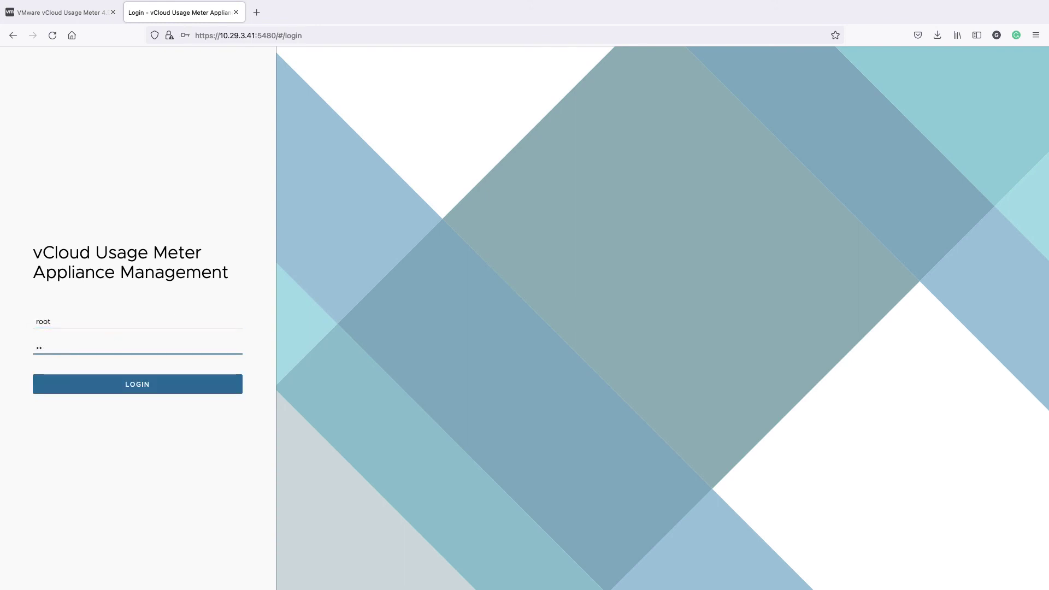
type("••••")
key("Return")
left_click(294, 182)
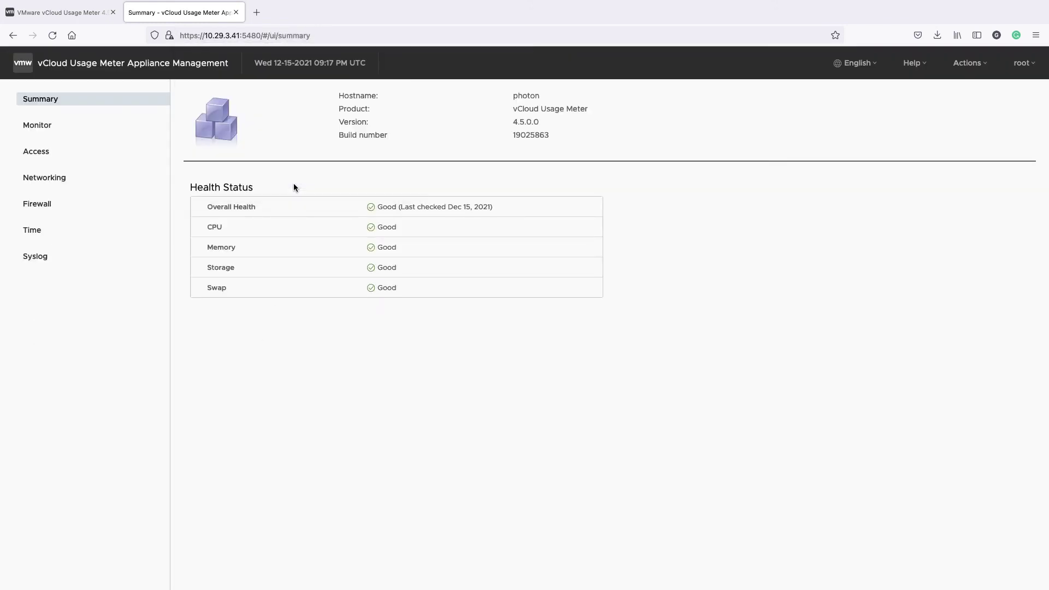
Step: Review Monitor, Access, Networking, Firewall and Time, then view the Syslog forwarding editor and cancel it
left_click(48, 125)
left_click(52, 155)
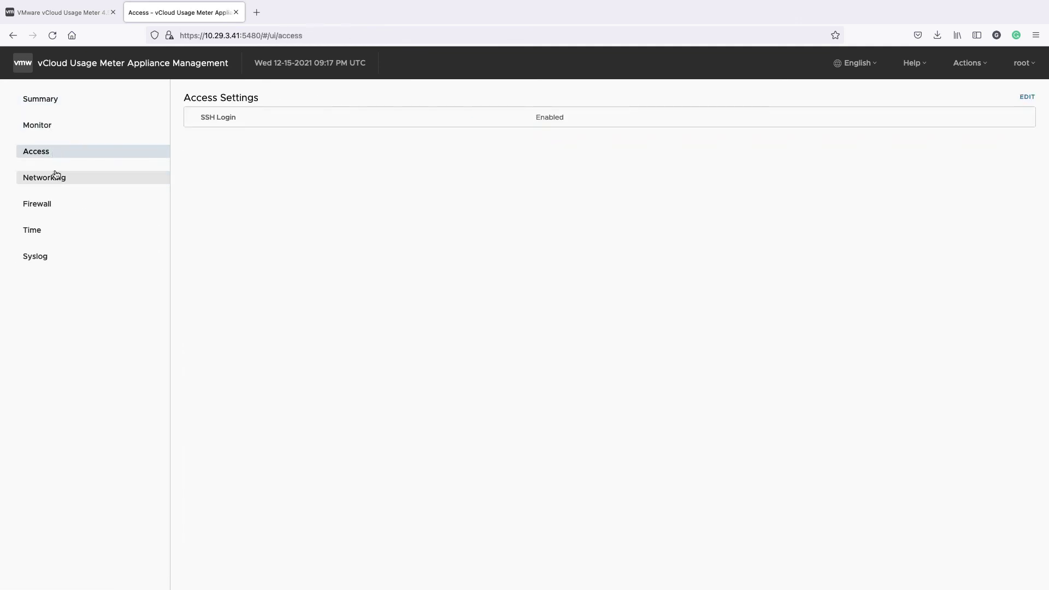
left_click(55, 176)
left_click(53, 207)
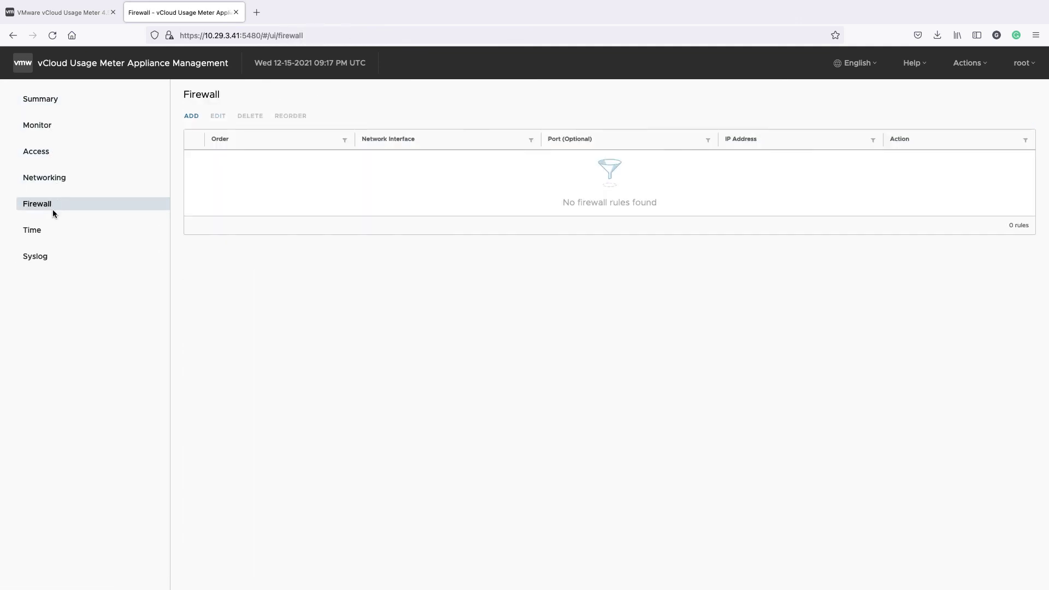
left_click(57, 233)
left_click(60, 257)
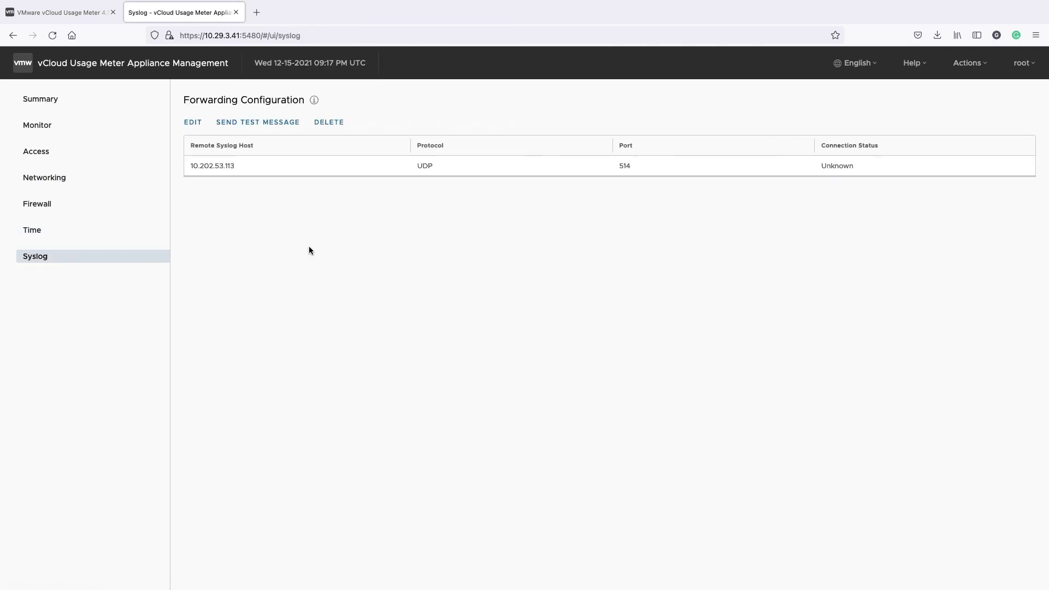
left_click(192, 123)
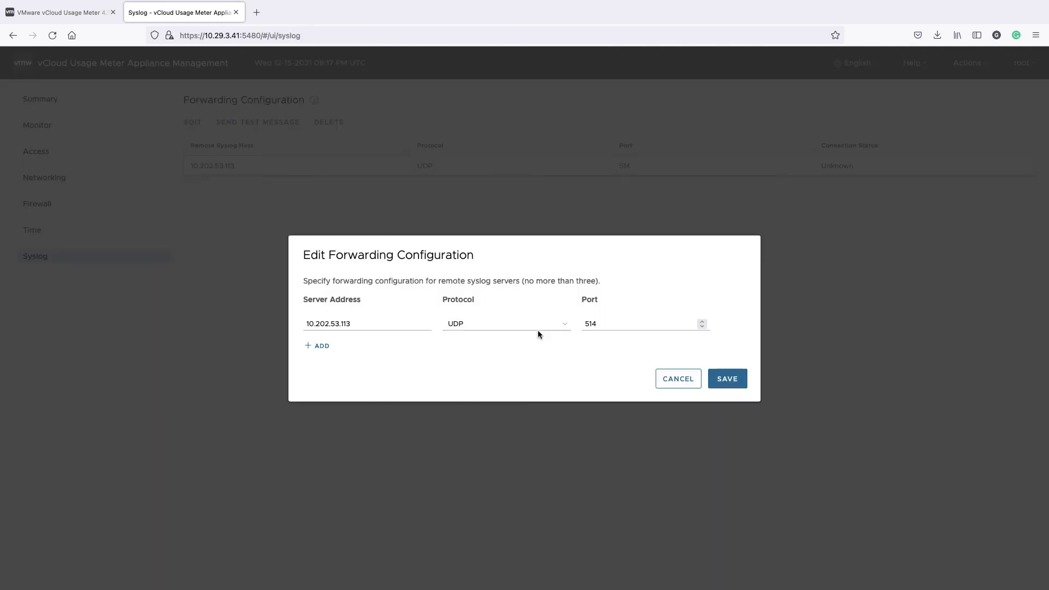
left_click(676, 380)
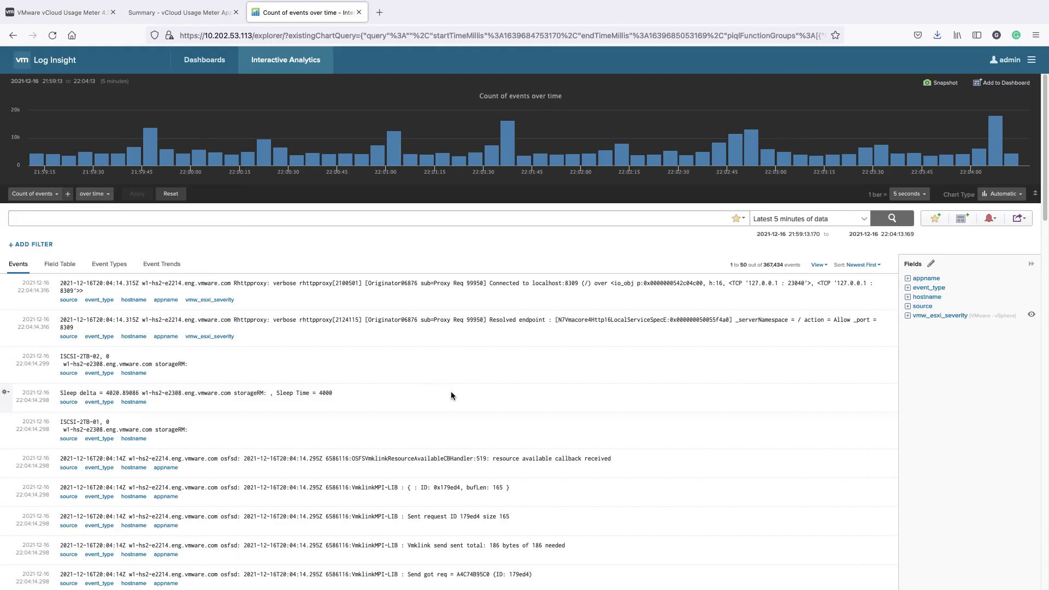
Step: Filter events to procid contains 'vccol' and show the latest 6 hours of data
left_click(39, 245)
left_click(107, 249)
left_click(55, 372)
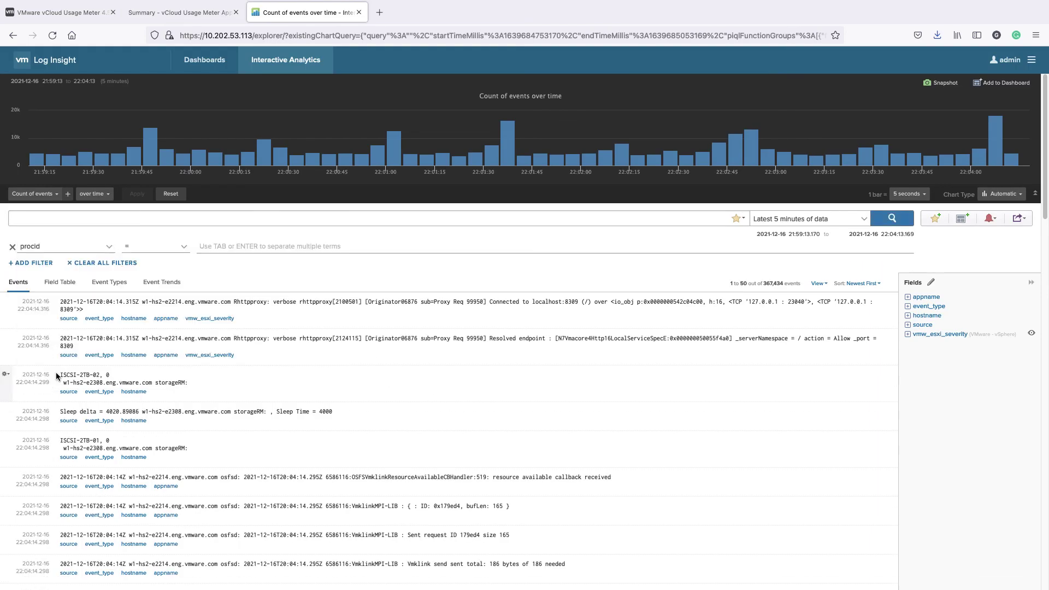
left_click(159, 246)
left_click(145, 370)
left_click(223, 249)
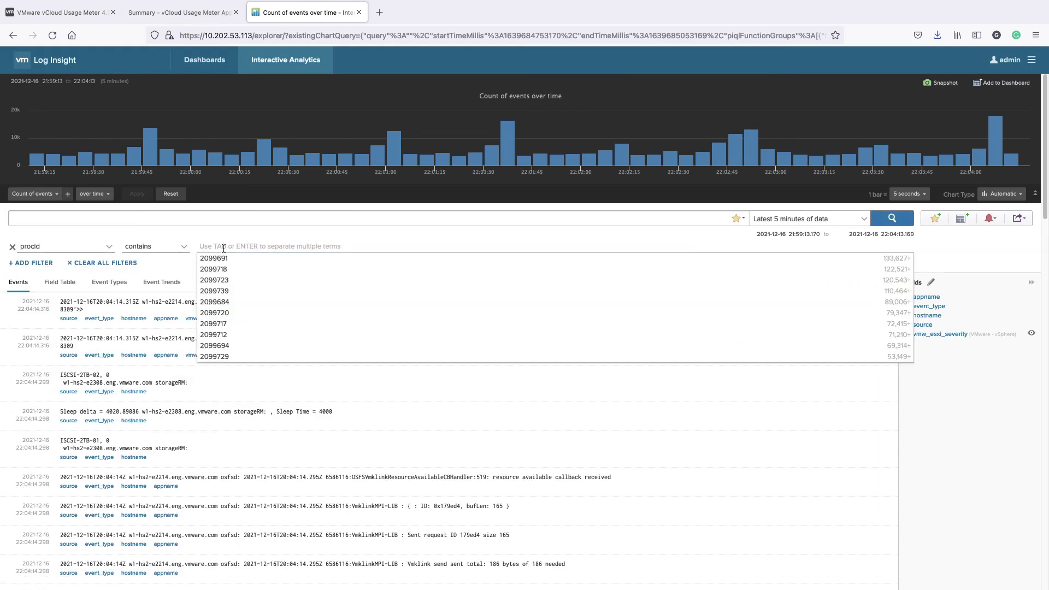
type("vccol")
key("Return")
left_click(809, 219)
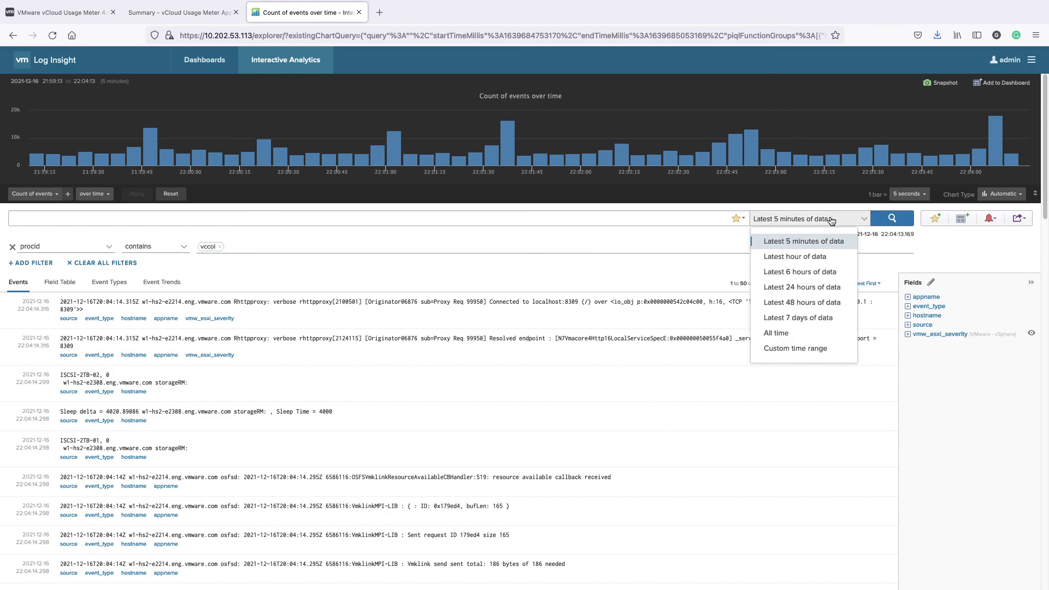